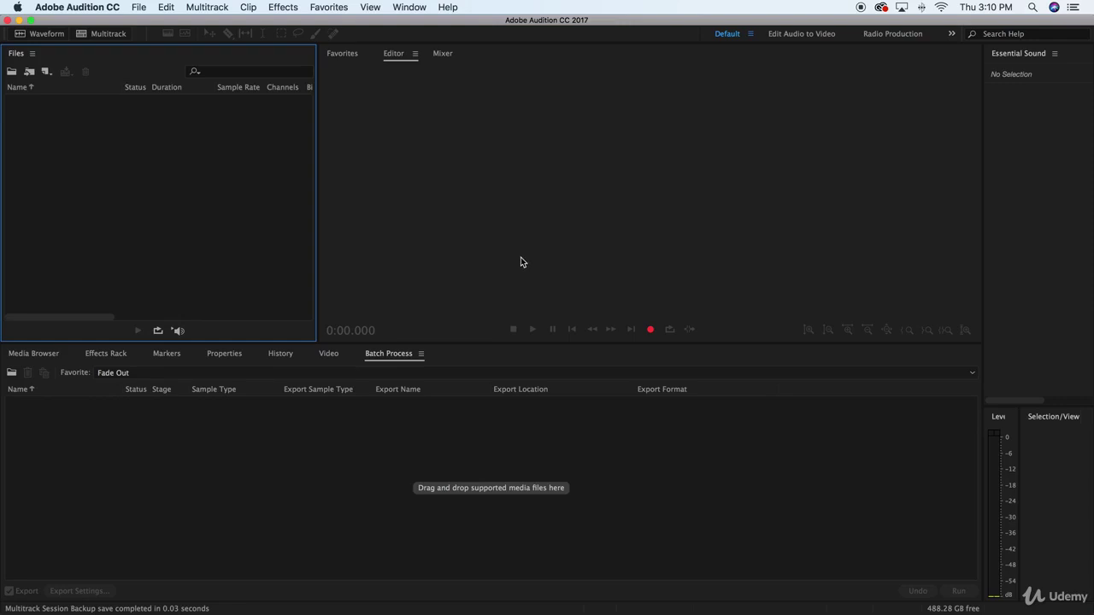
# - Create a new 48000 Hz stereo waveform file named 'New Waveform'
pyautogui.click(141, 8)
pyautogui.moveTo(175, 26)
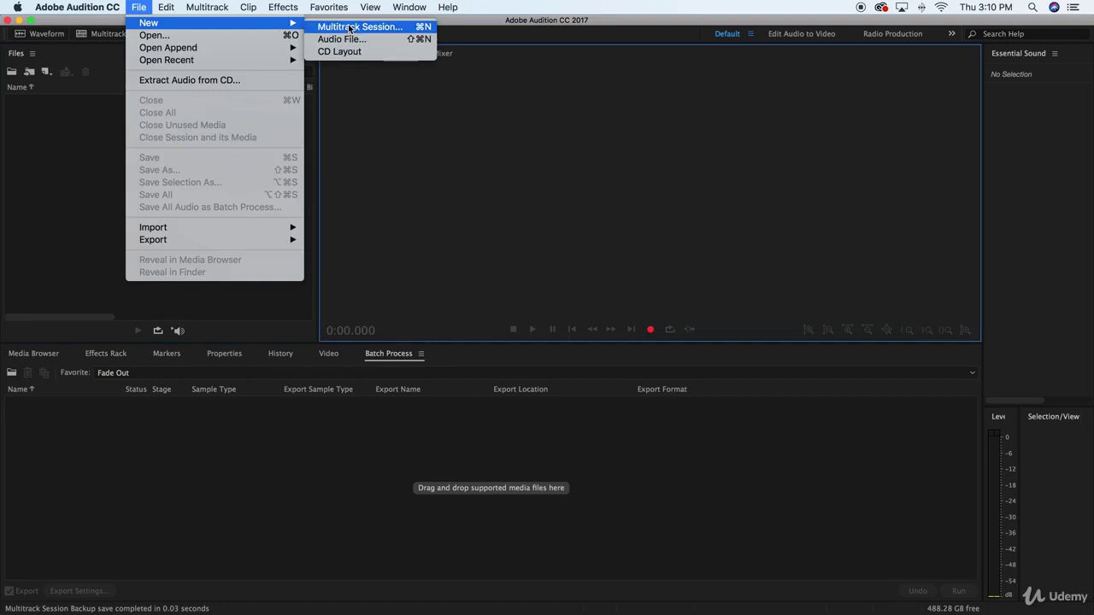
pyautogui.click(462, 185)
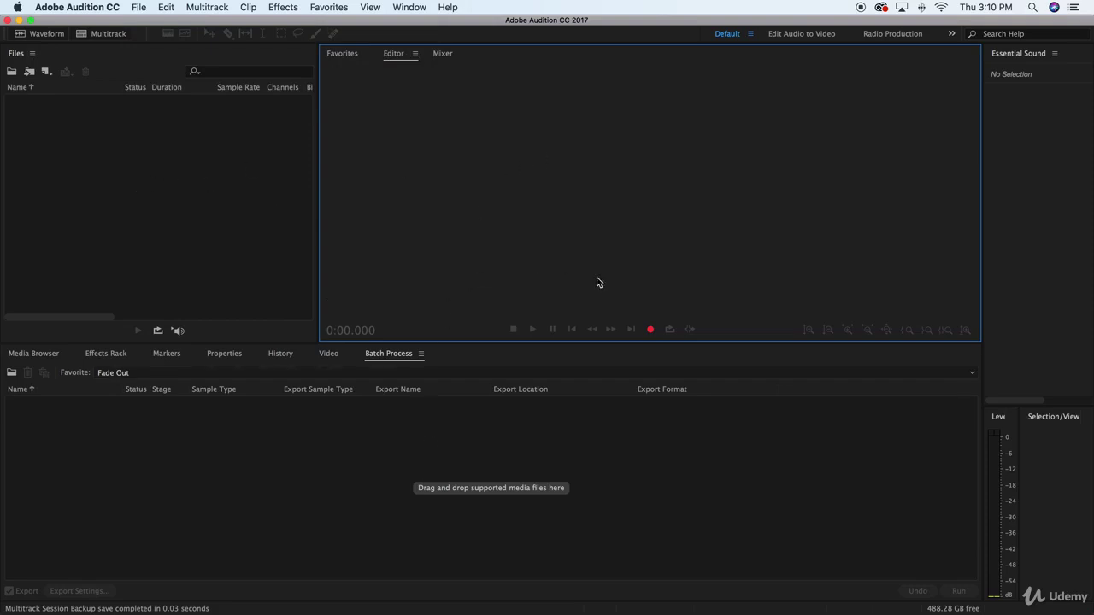
pyautogui.click(41, 35)
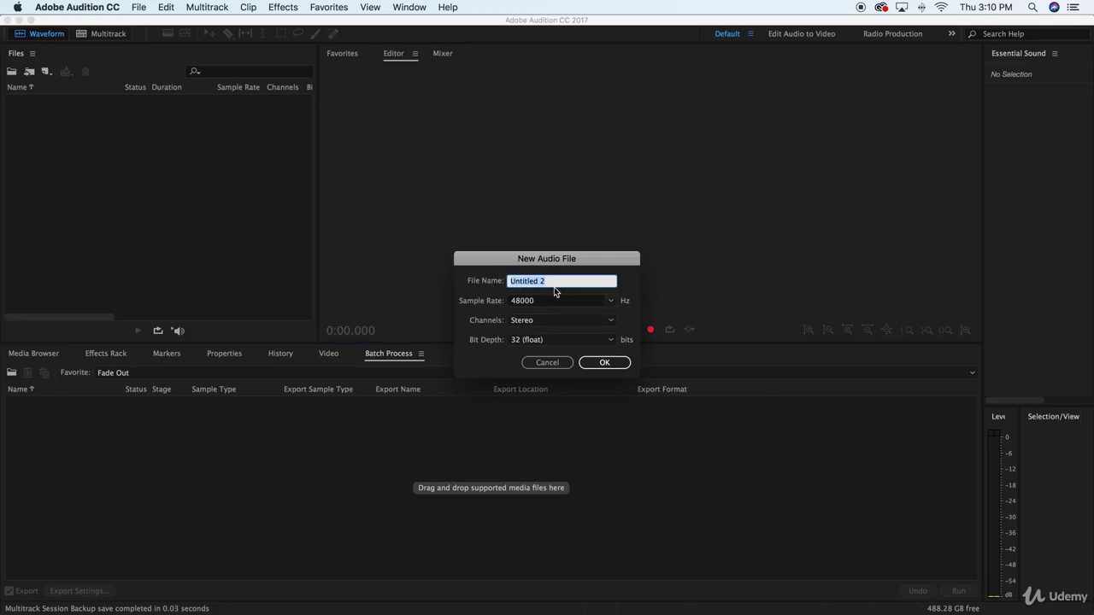
pyautogui.write('New Waveform')
pyautogui.click(591, 366)
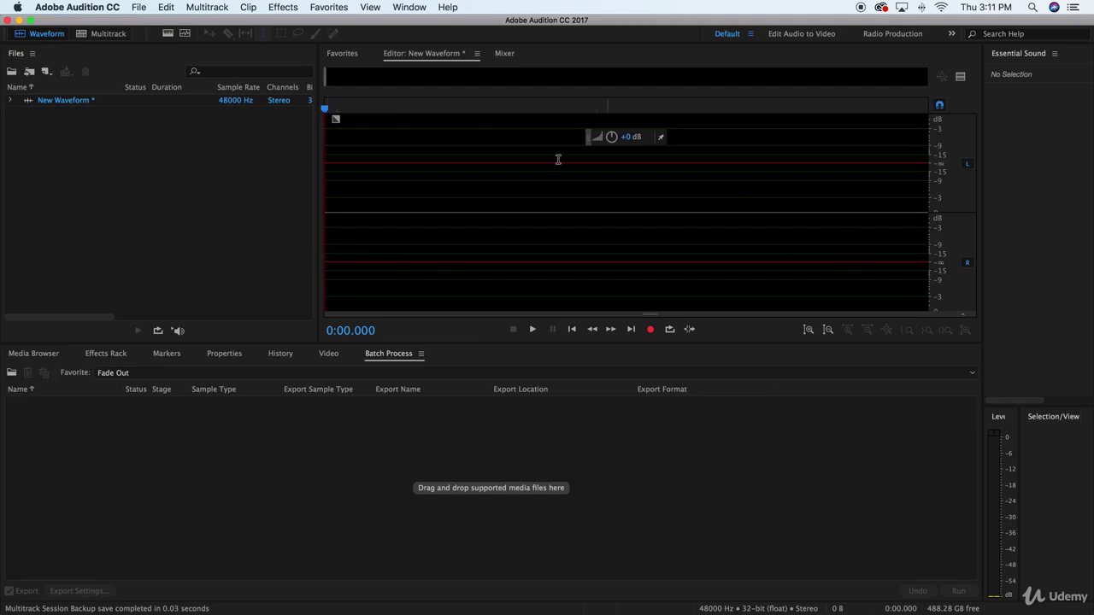
# - Record a short speech take into New Waveform
pyautogui.click(651, 332)
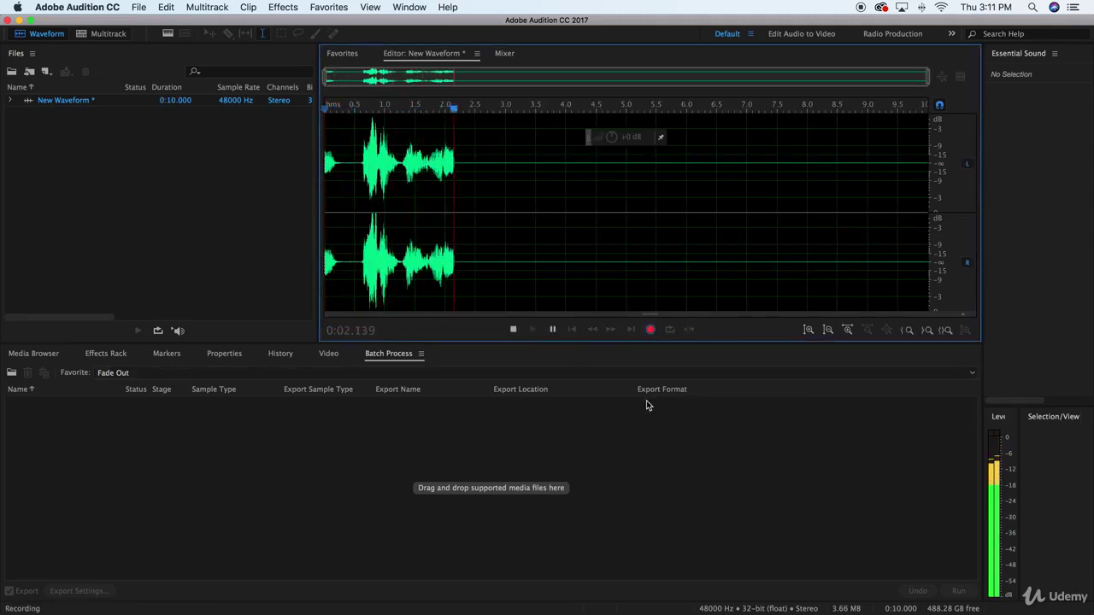
pyautogui.click(651, 332)
pyautogui.click(642, 237)
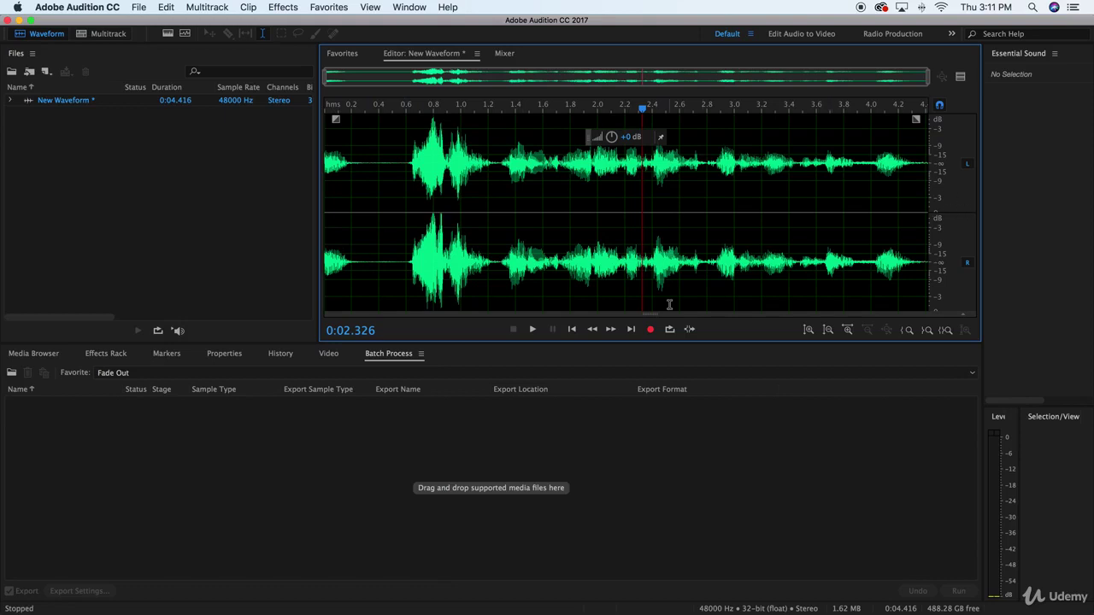
# - Delete the 0.26–0.56 s range, then select all and delete the remaining audio
pyautogui.moveTo(405, 256); pyautogui.dragTo(452, 263)
pyautogui.click(377, 260)
pyautogui.press('Delete')
pyautogui.press('Delete')
pyautogui.click(457, 260)
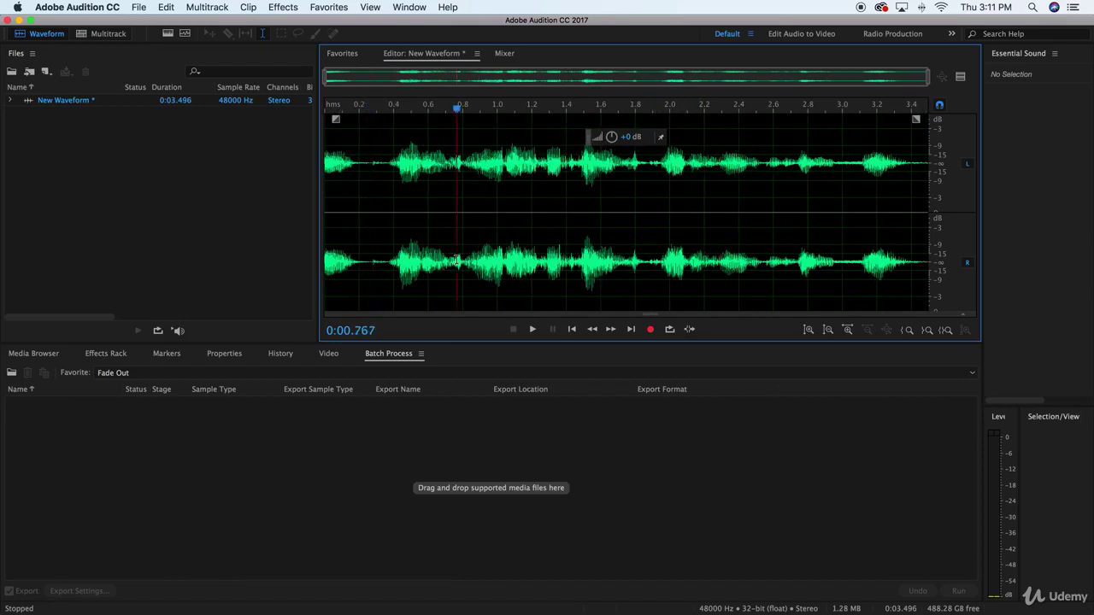
pyautogui.press('super+a')
pyautogui.press('Delete')
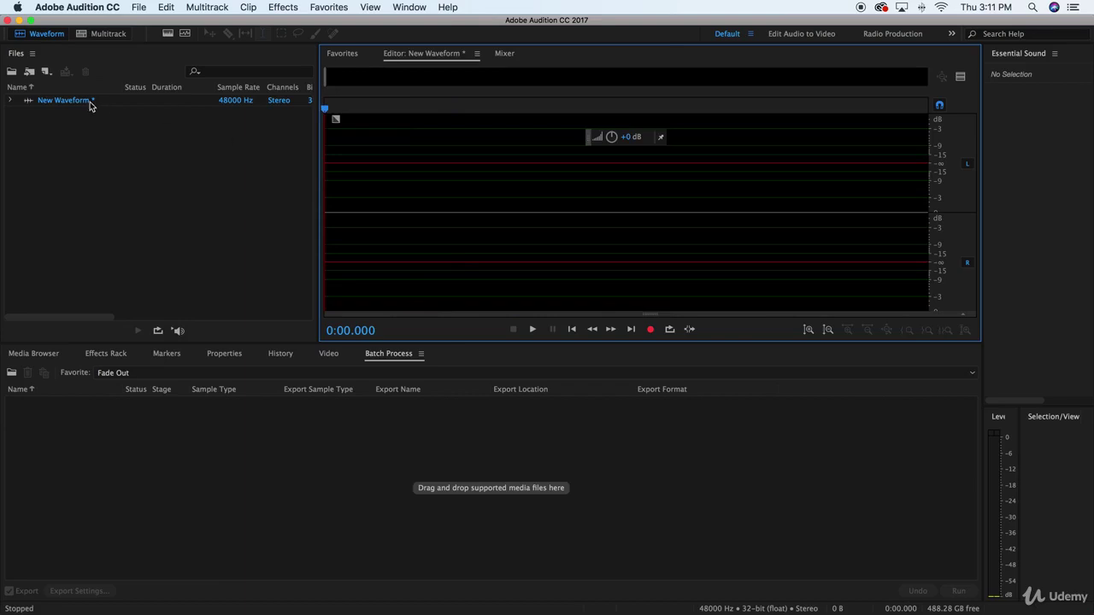
pyautogui.click(94, 55)
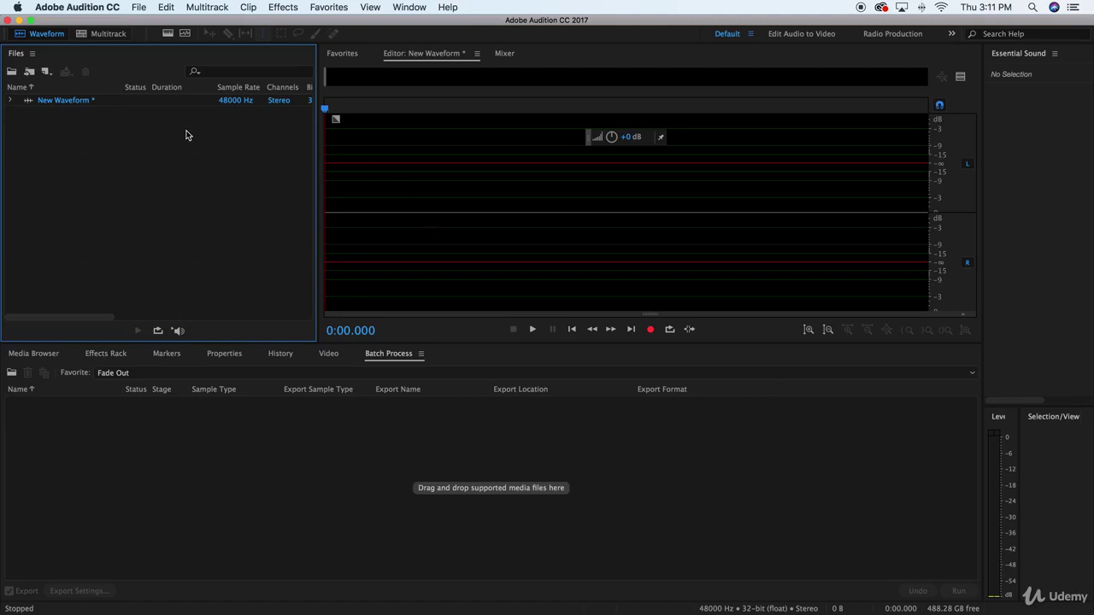
pyautogui.click(555, 206)
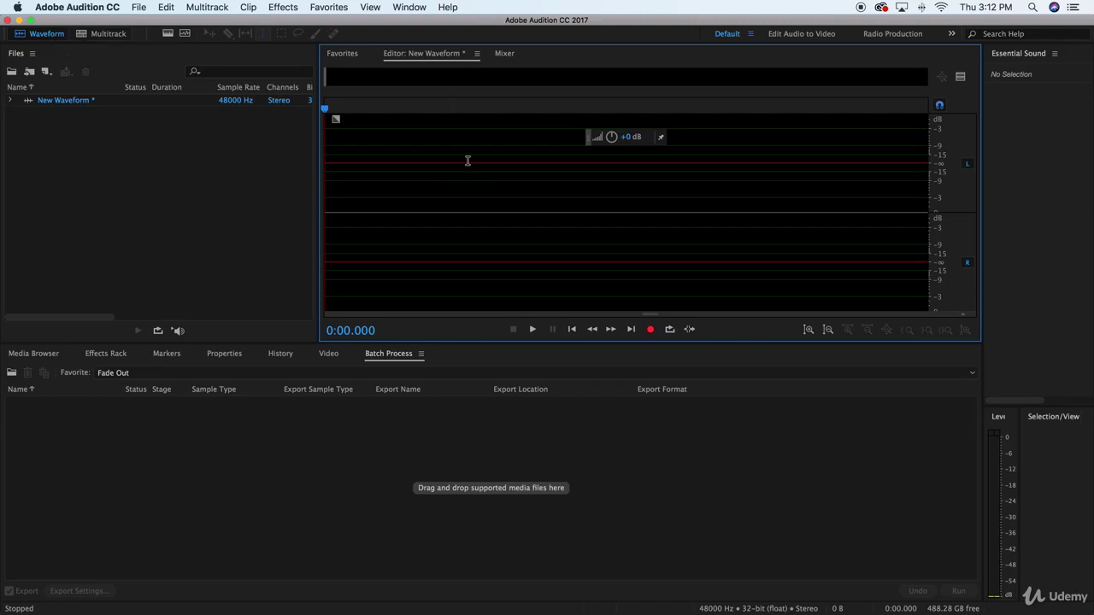
# - Create a 48000 Hz stereo multitrack session named 'Session 1'
pyautogui.click(70, 56)
pyautogui.click(96, 33)
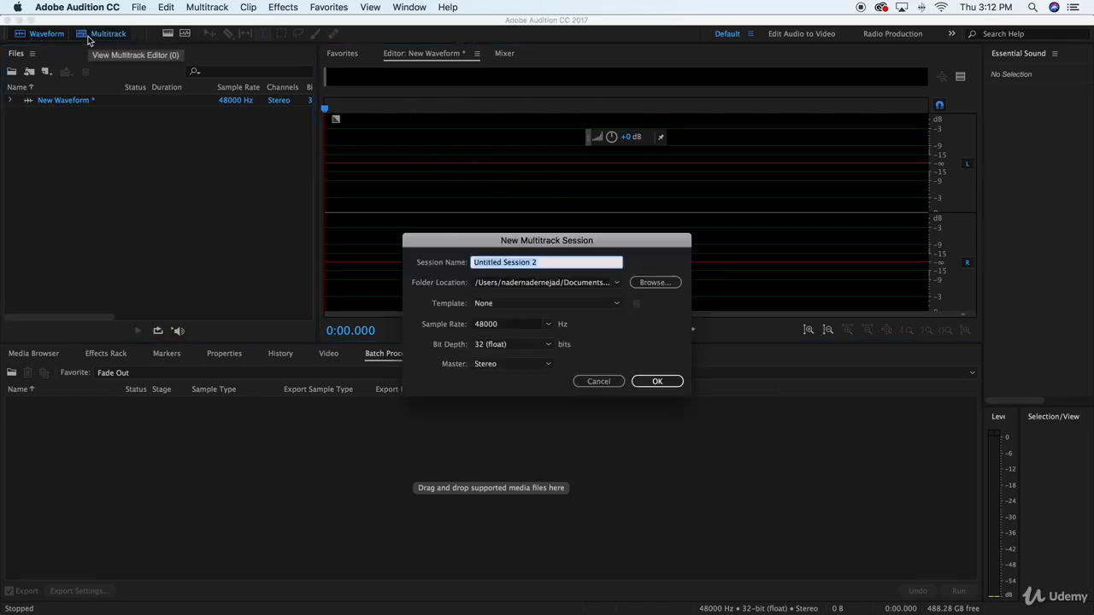
pyautogui.click(598, 382)
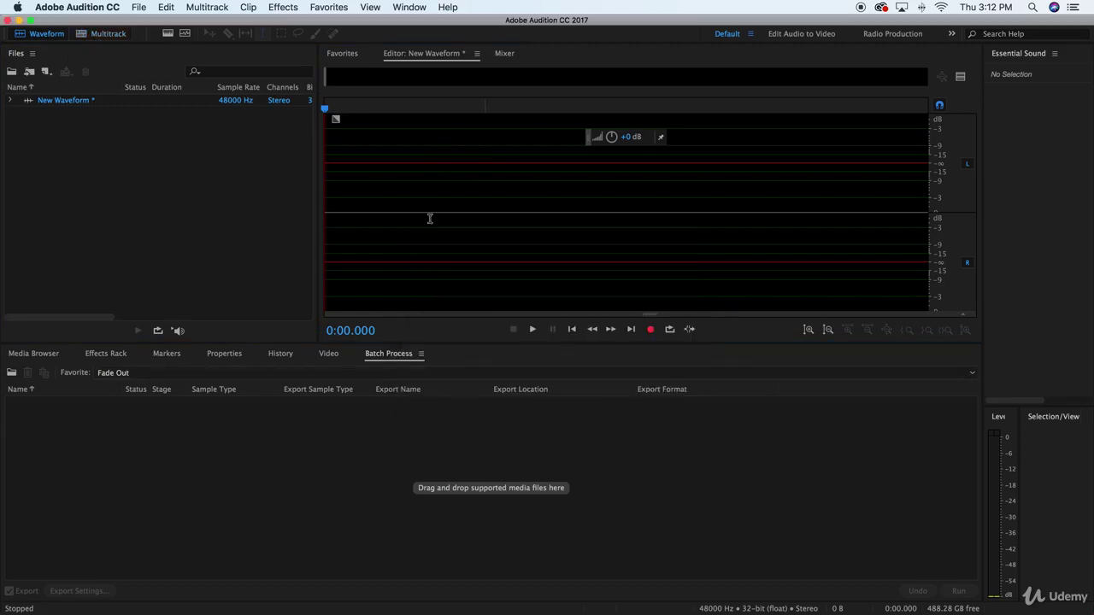
pyautogui.click(107, 38)
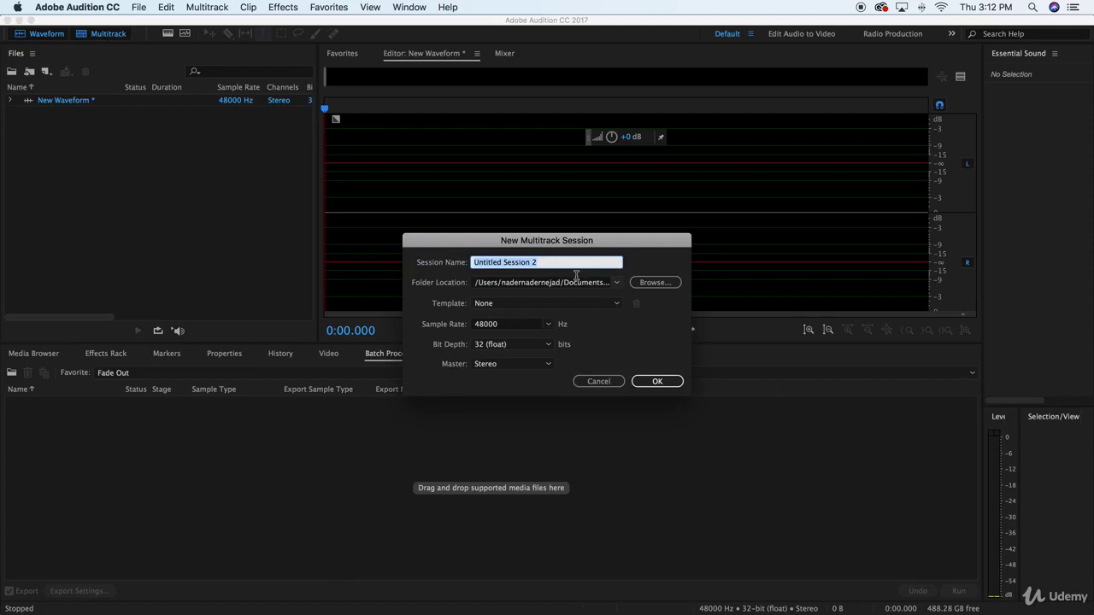
pyautogui.write('Session 1')
pyautogui.press('Return')
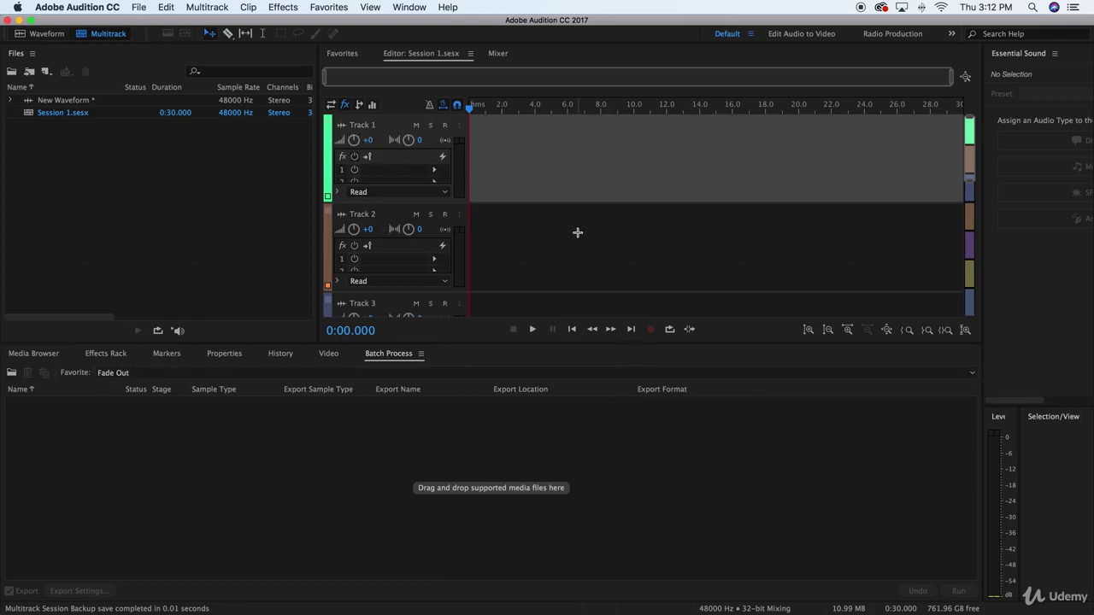
# - Return to the New Waveform editor and show the History and Media Browser panels
pyautogui.scroll(-1, 578, 233)
pyautogui.scroll(1, 578, 232)
pyautogui.click(47, 33)
pyautogui.click(92, 34)
pyautogui.click(72, 39)
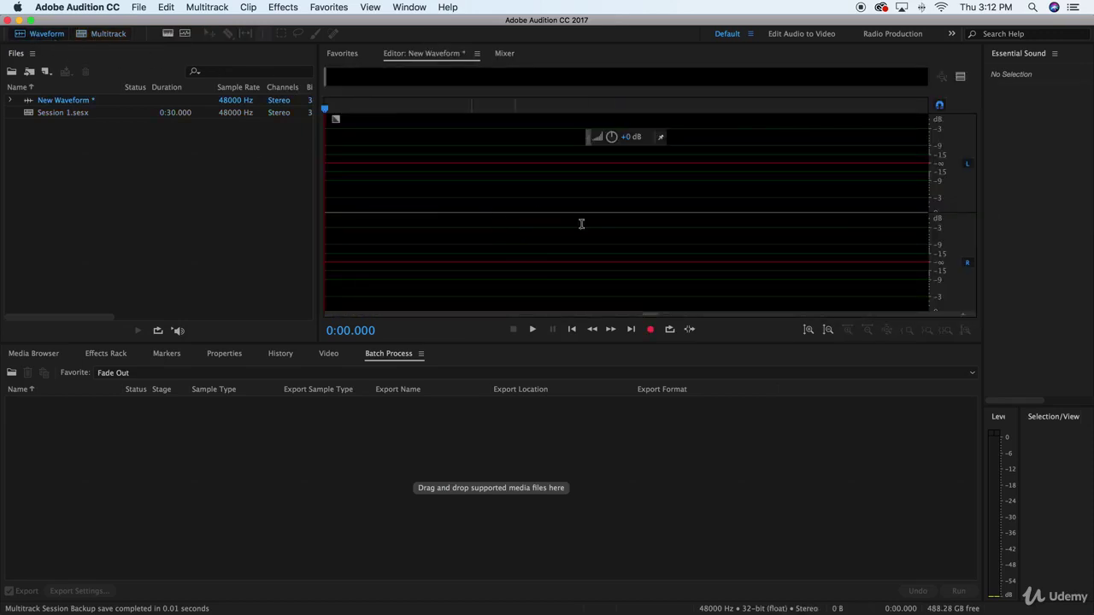
pyautogui.hotkey('alt', '9')
pyautogui.hotkey('alt', '8')
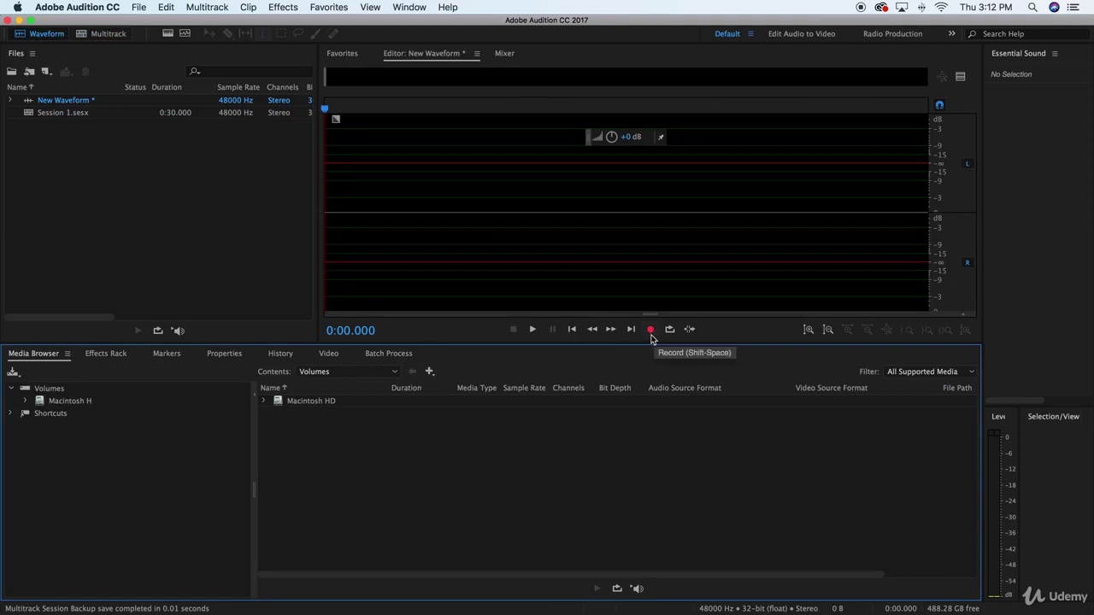
# - Record a 4.2-second take into New Waveform, then switch to Session 1
pyautogui.click(650, 333)
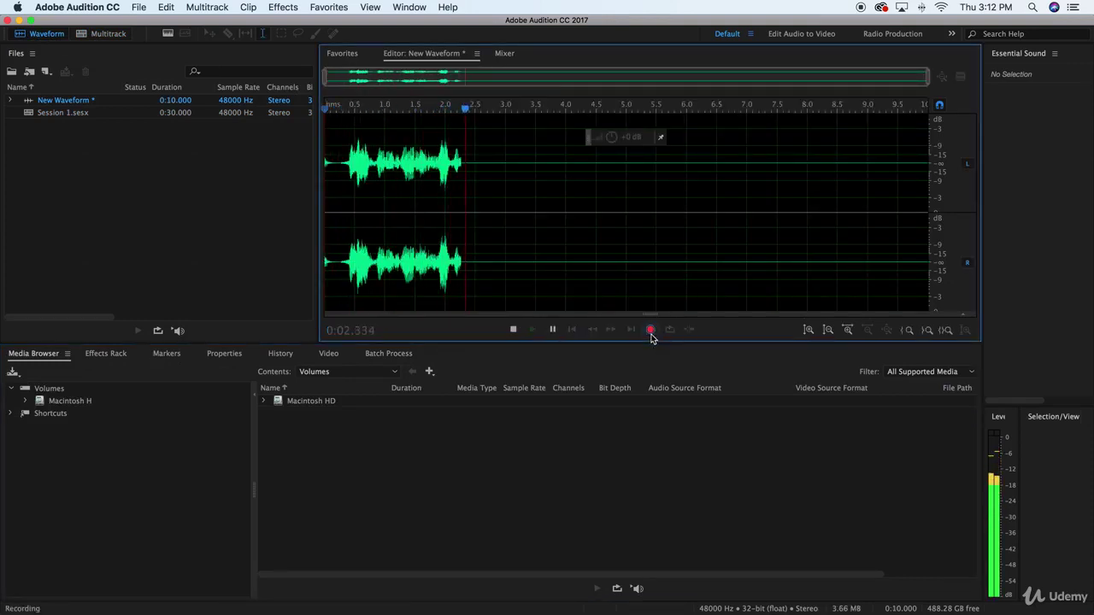
pyautogui.click(651, 332)
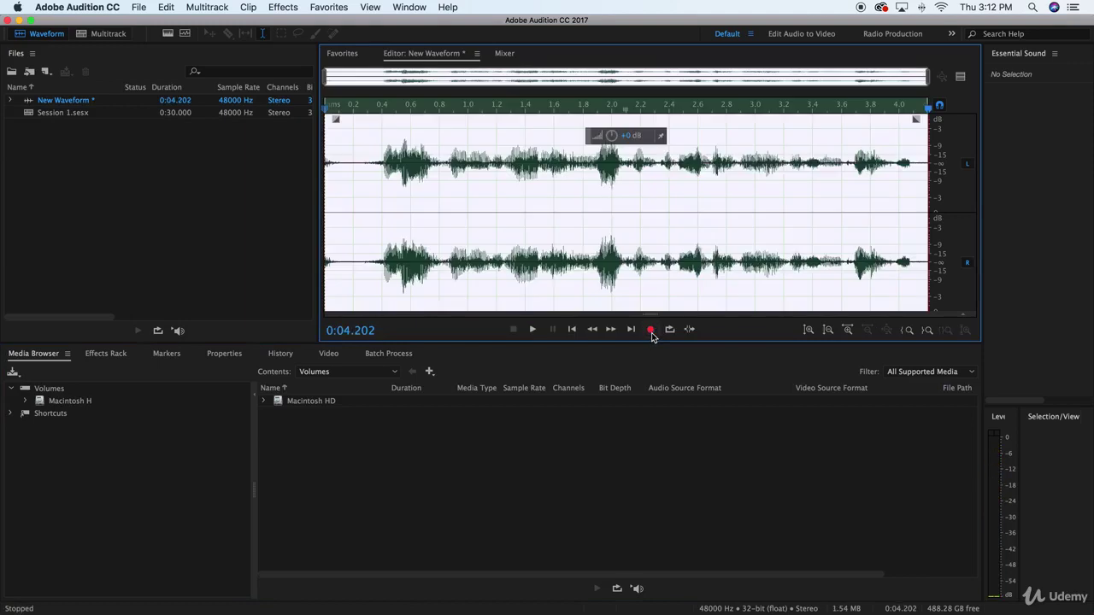
pyautogui.click(108, 34)
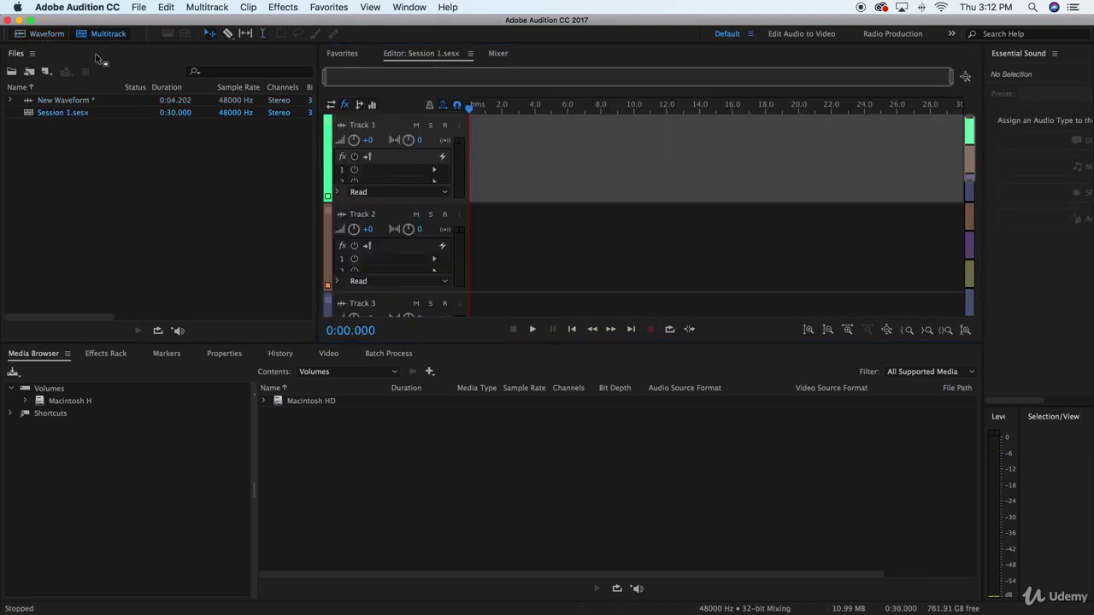
# - Place the New Waveform clip on Track 1 and trim its end slightly
pyautogui.moveTo(51, 104); pyautogui.dragTo(456, 147)
pyautogui.click(618, 150)
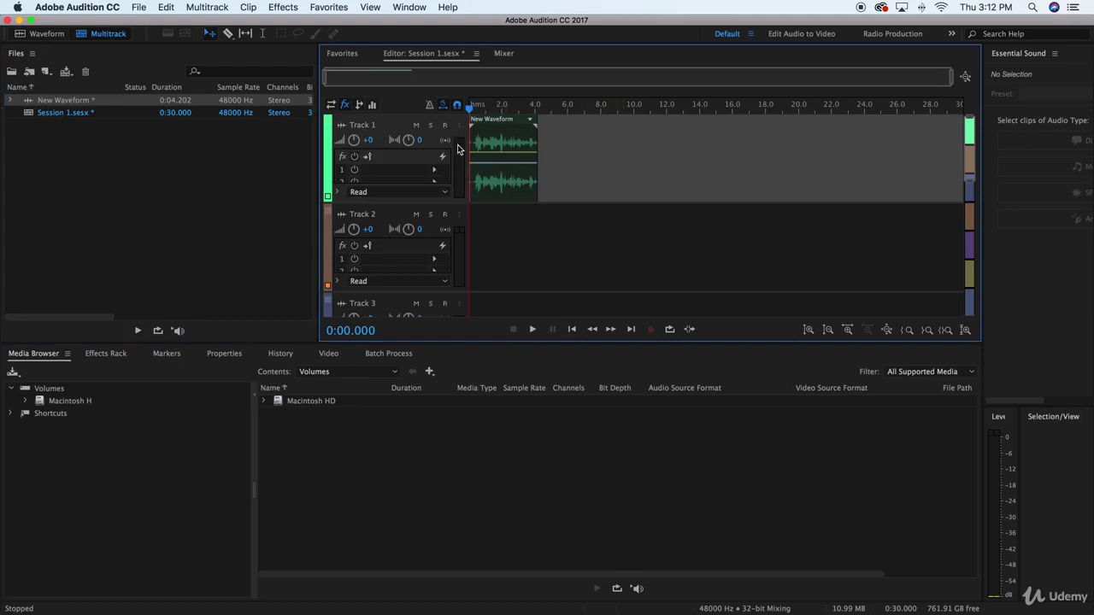
pyautogui.click(475, 147)
pyautogui.moveTo(475, 147); pyautogui.dragTo(479, 147)
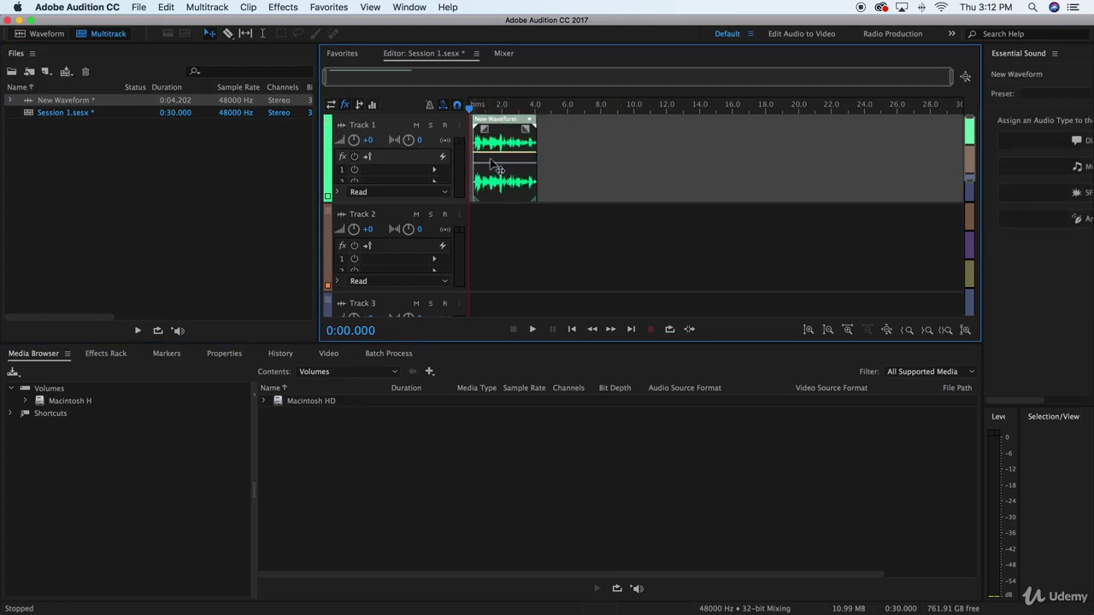
# - Delete the 1.6–1.73 s slice from New Waveform, shortening it to 4.063 seconds
pyautogui.click(38, 34)
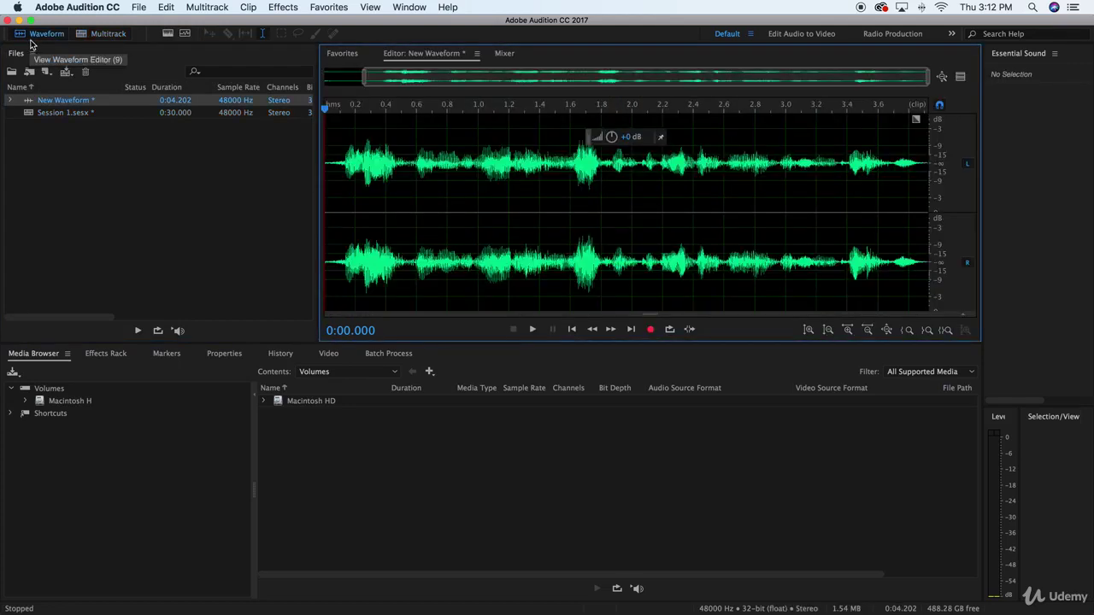
pyautogui.click(571, 265)
pyautogui.moveTo(571, 265); pyautogui.dragTo(590, 268)
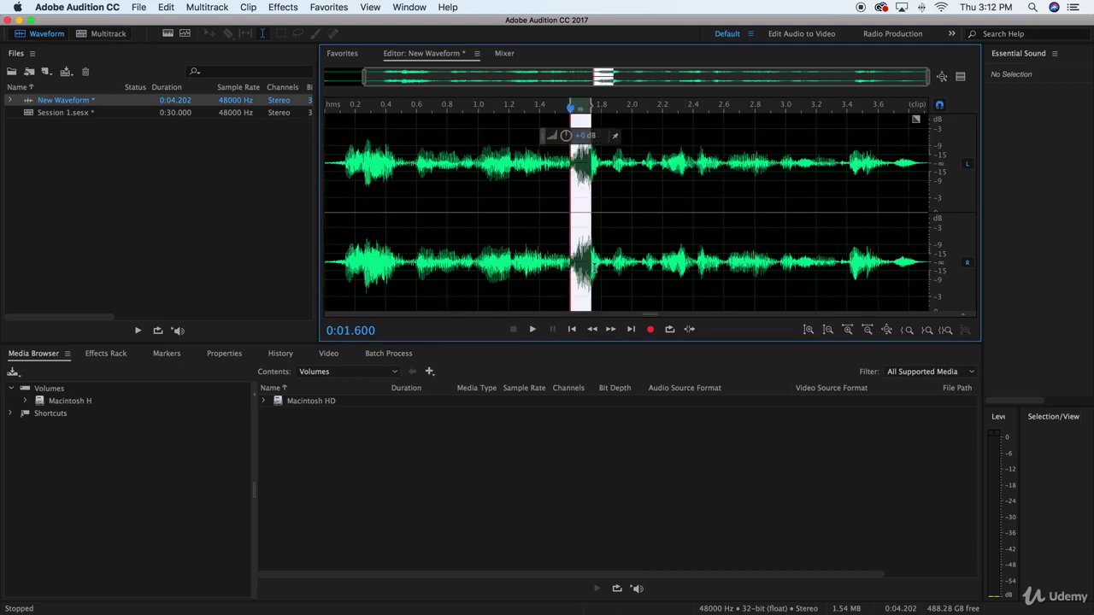
pyautogui.press('Delete')
pyautogui.click(108, 34)
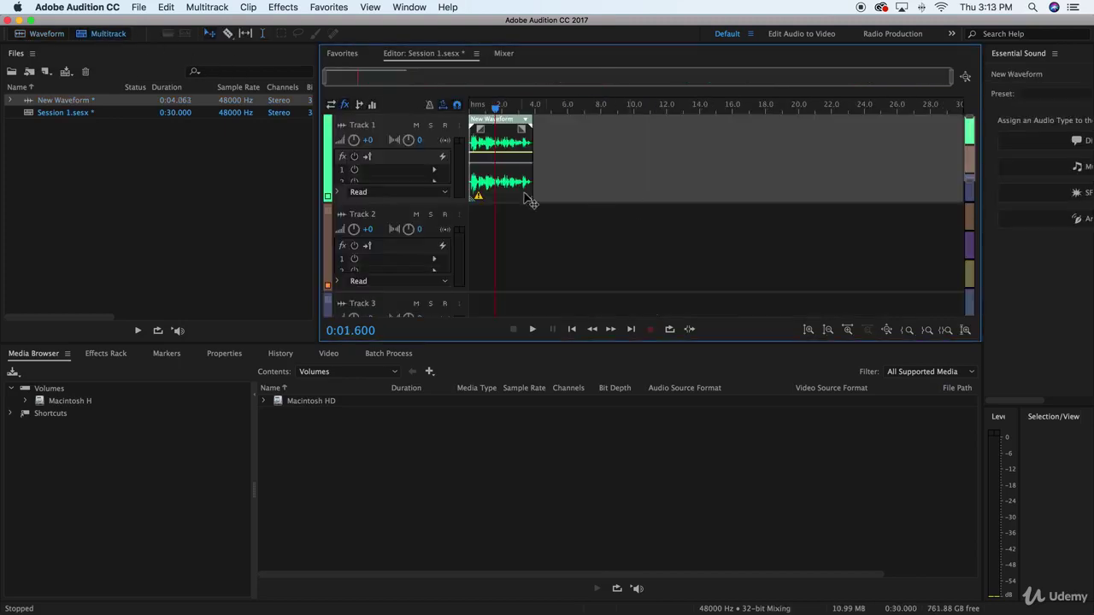
pyautogui.click(38, 34)
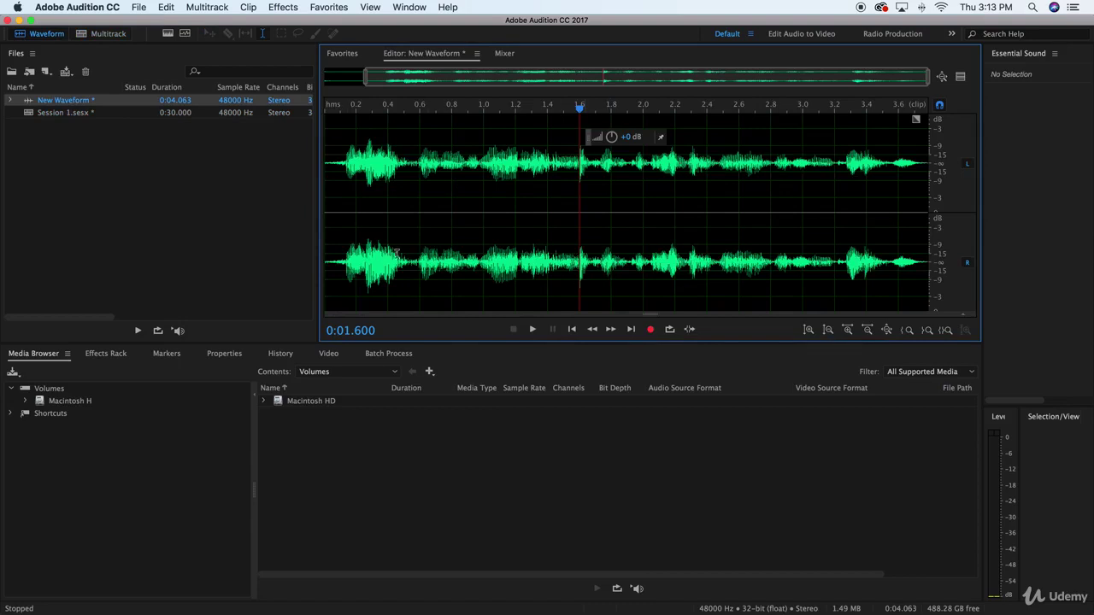
# - Delete most of the recorded audio from New Waveform
pyautogui.moveTo(338, 255); pyautogui.dragTo(171, 248)
pyautogui.click(705, 248)
pyautogui.press('Delete')
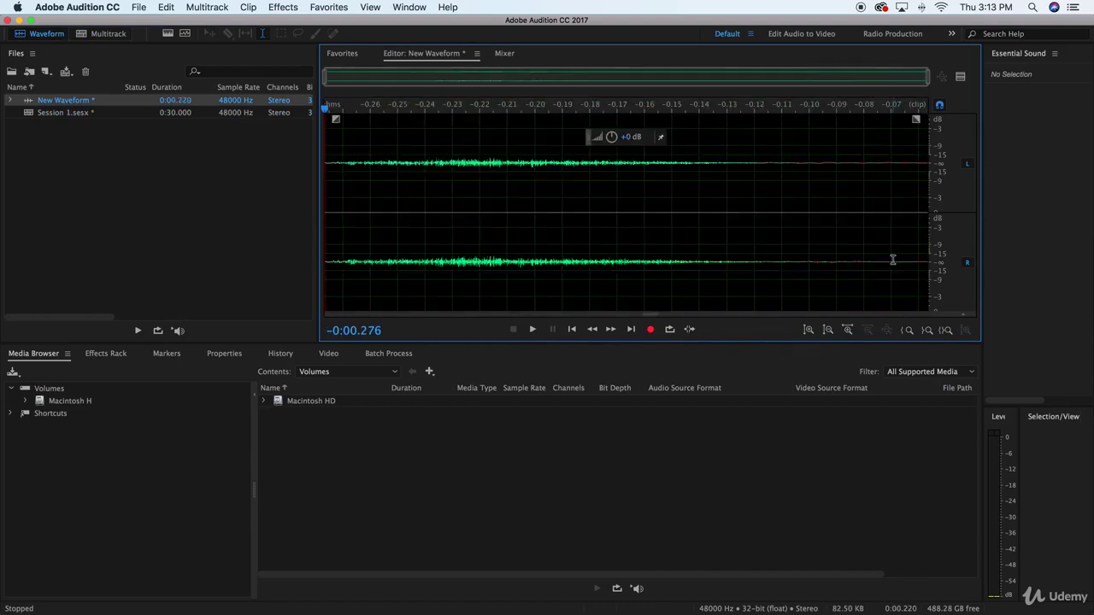
# - Remove the New Waveform clip from Track 1 and delete the leftover audio
pyautogui.click(103, 33)
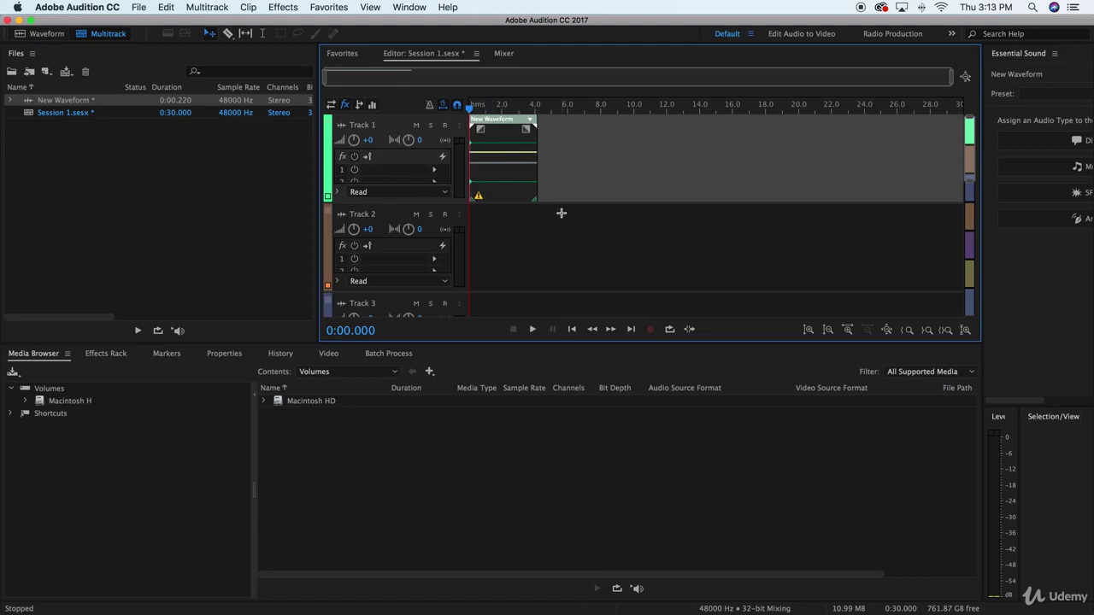
pyautogui.press('Delete')
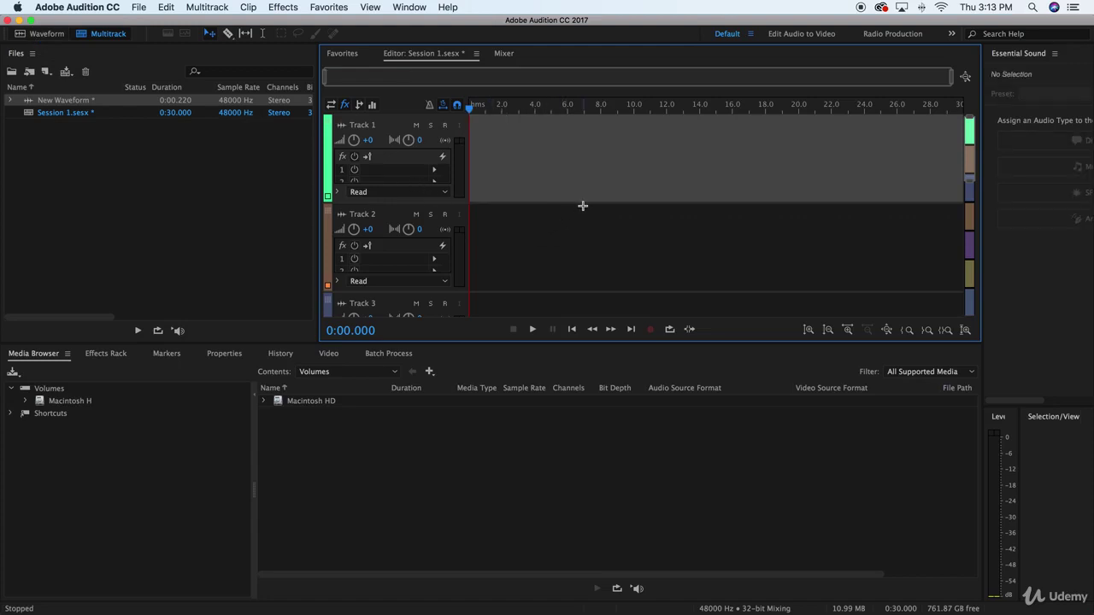
pyautogui.click(47, 35)
pyautogui.click(748, 249)
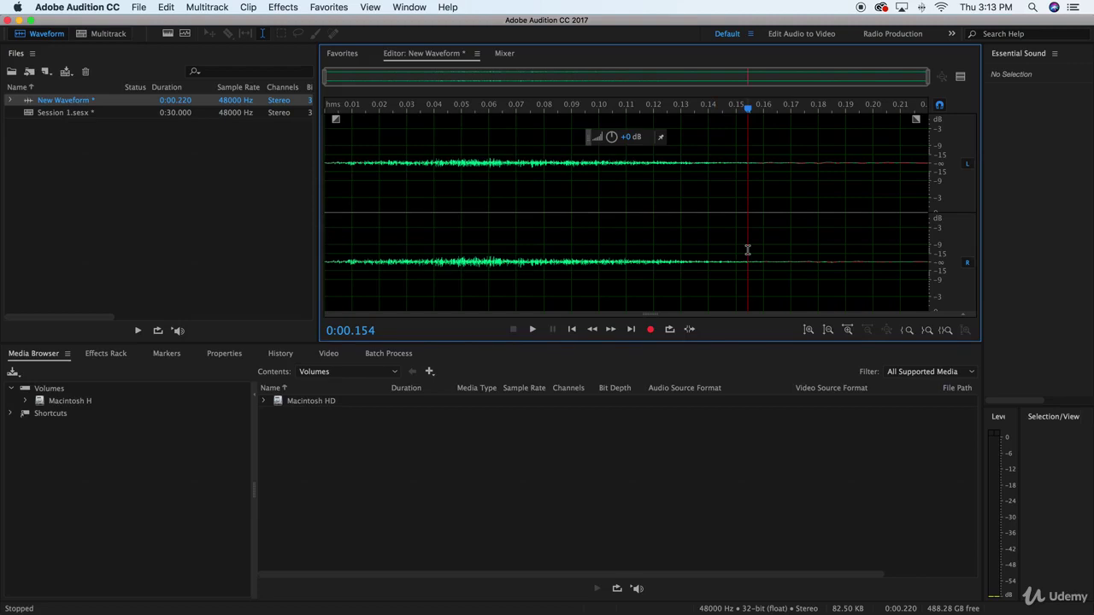
pyautogui.press('Delete')
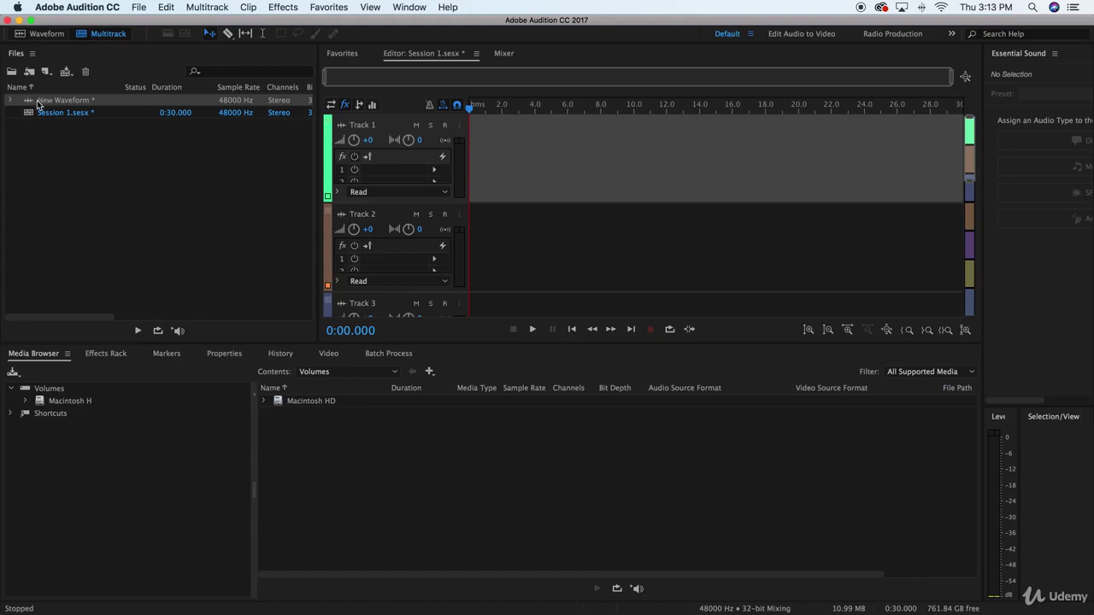
pyautogui.moveTo(37, 100); pyautogui.dragTo(78, 108)
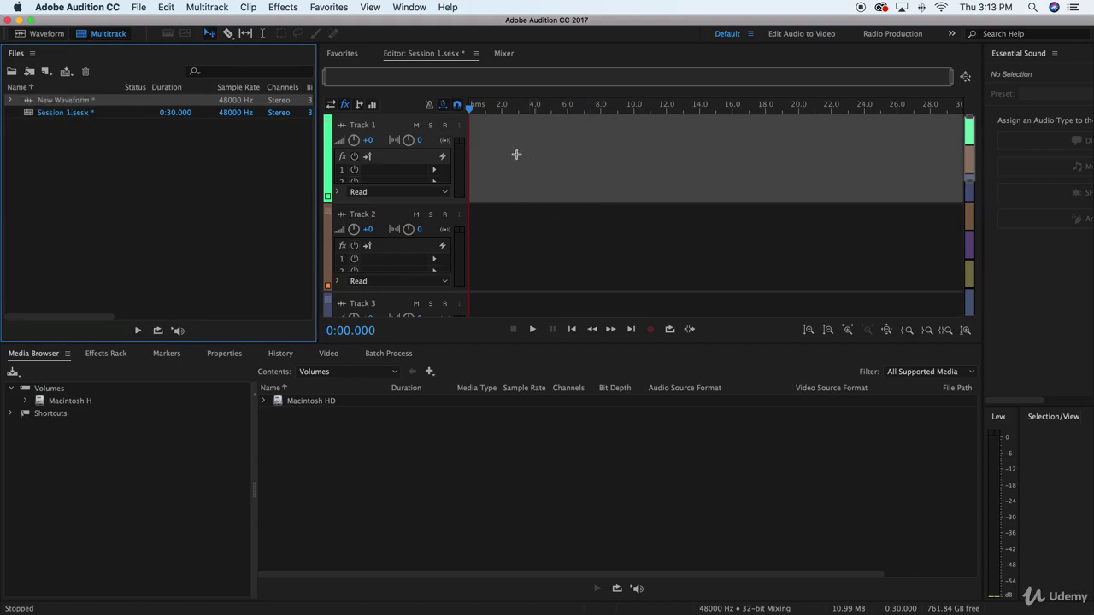
pyautogui.click(532, 330)
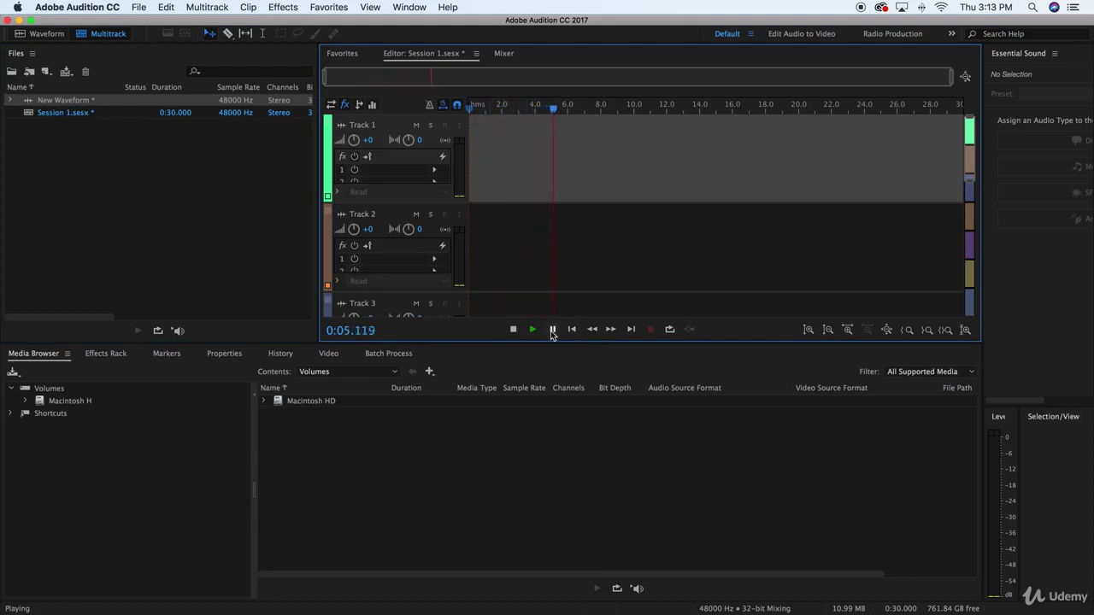
pyautogui.press('Home')
pyautogui.scroll(-3, 391, 158)
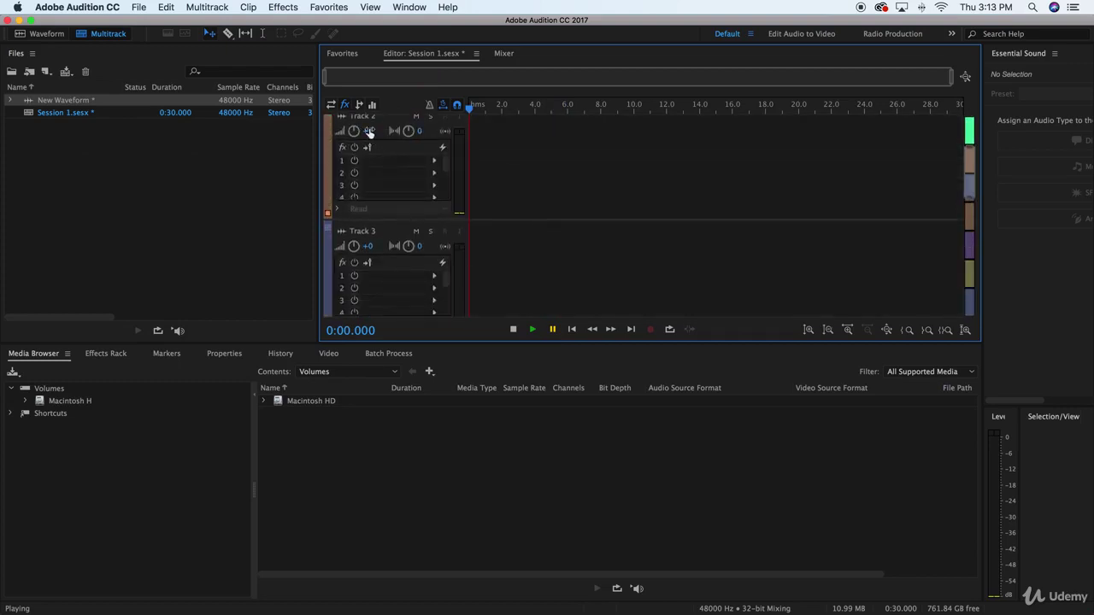
pyautogui.scroll(3, 465, 151)
pyautogui.scroll(4, 465, 151)
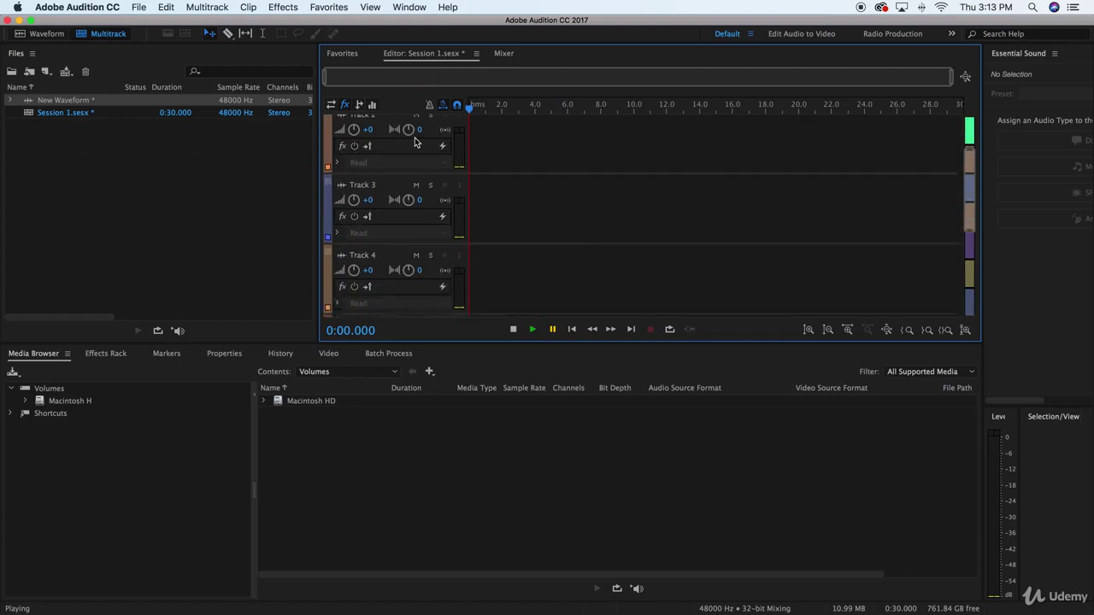
pyautogui.scroll(-4, 476, 166)
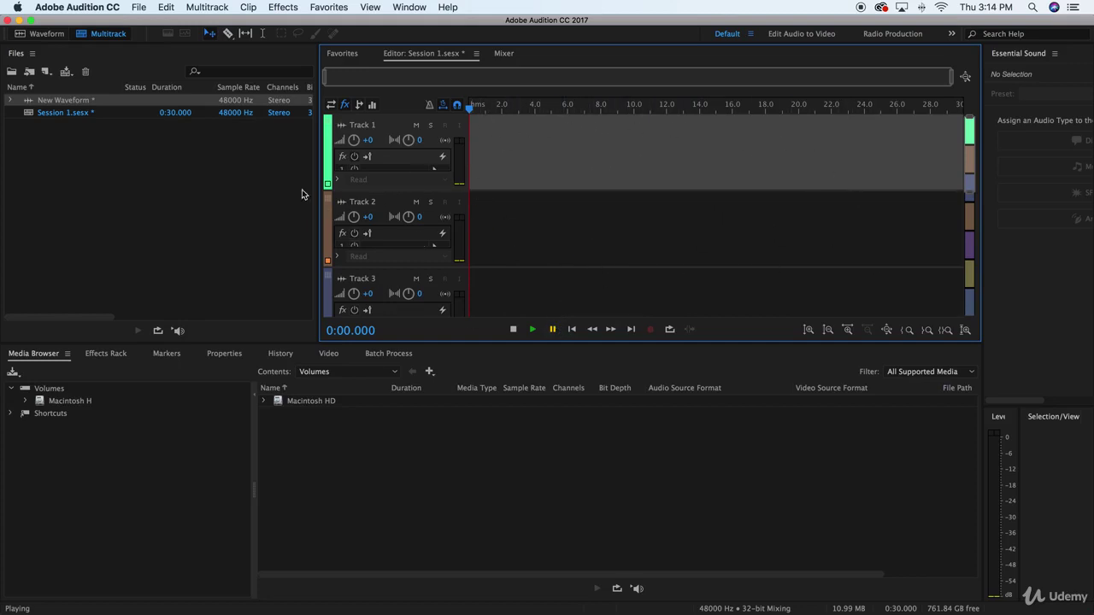
# - Set Track 1's automation mode to Write, leaving Track 2 on Read
pyautogui.click(69, 33)
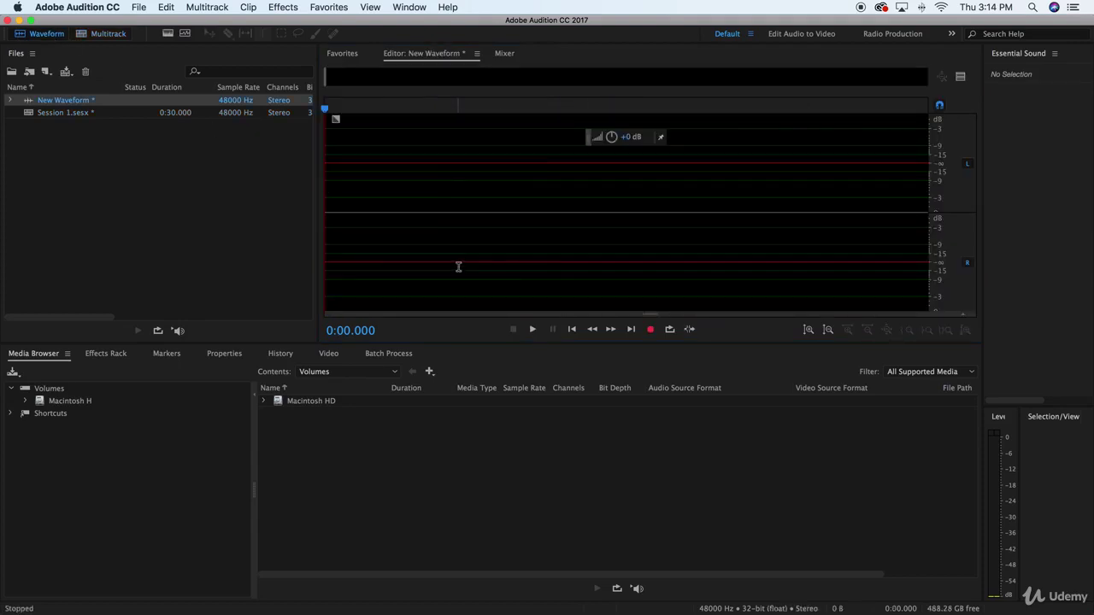
pyautogui.click(96, 34)
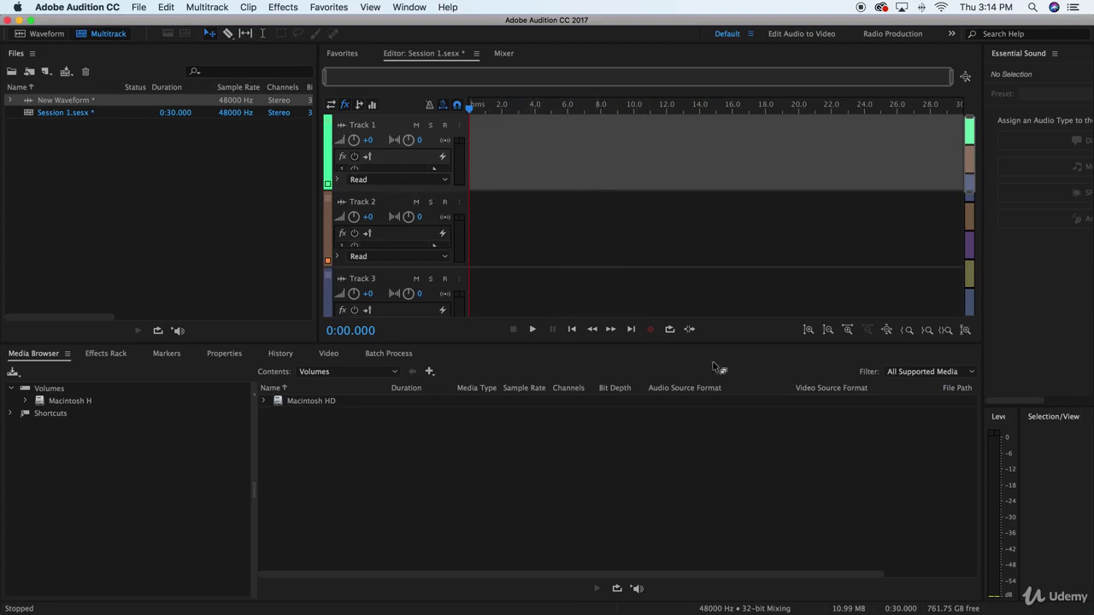
pyautogui.click(38, 34)
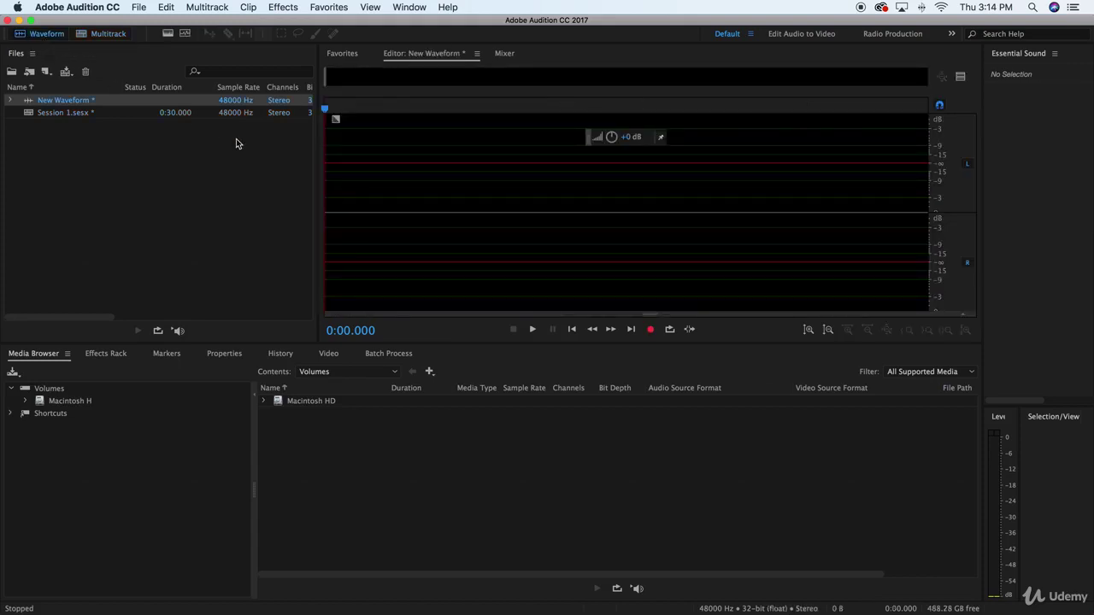
pyautogui.click(109, 35)
pyautogui.click(446, 178)
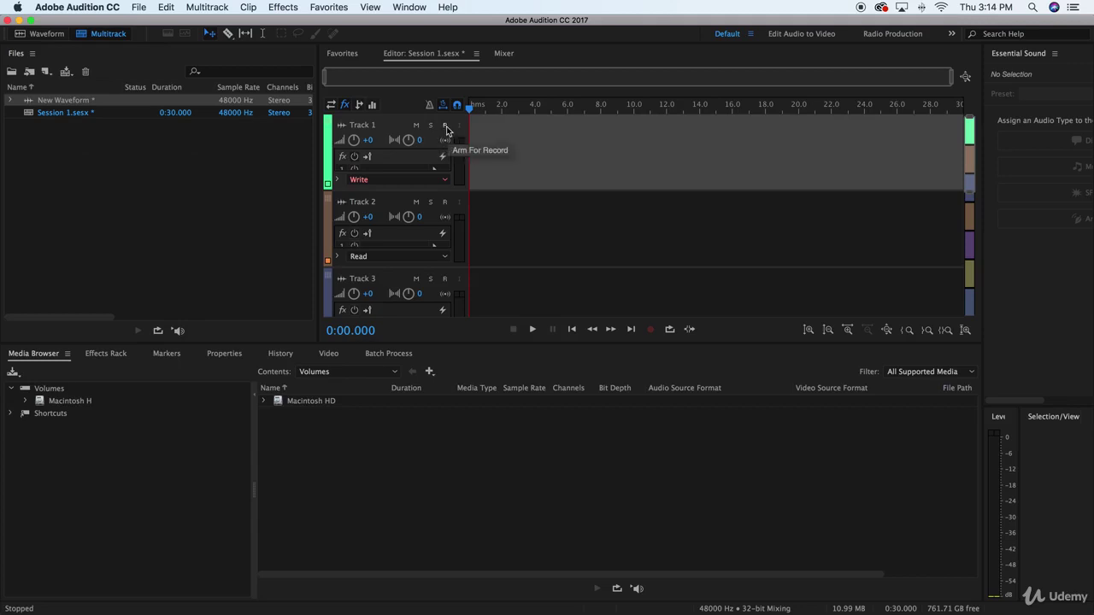
# - Leave Track 1 unarmed, set its automation mode to Touch, and browse the Clip menu
pyautogui.click(445, 127)
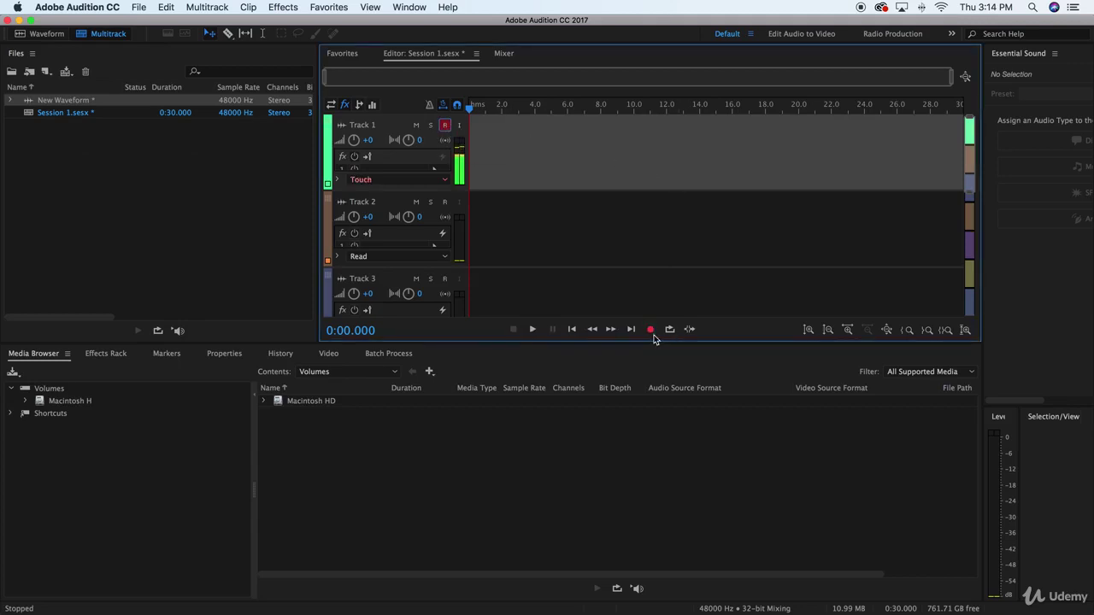
pyautogui.click(442, 128)
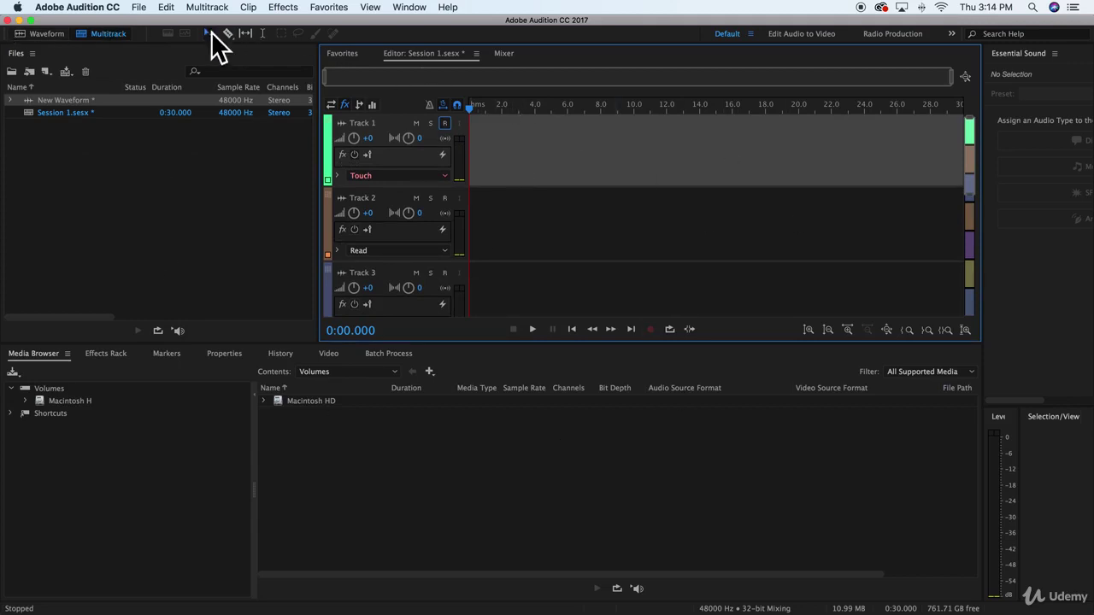
pyautogui.click(166, 240)
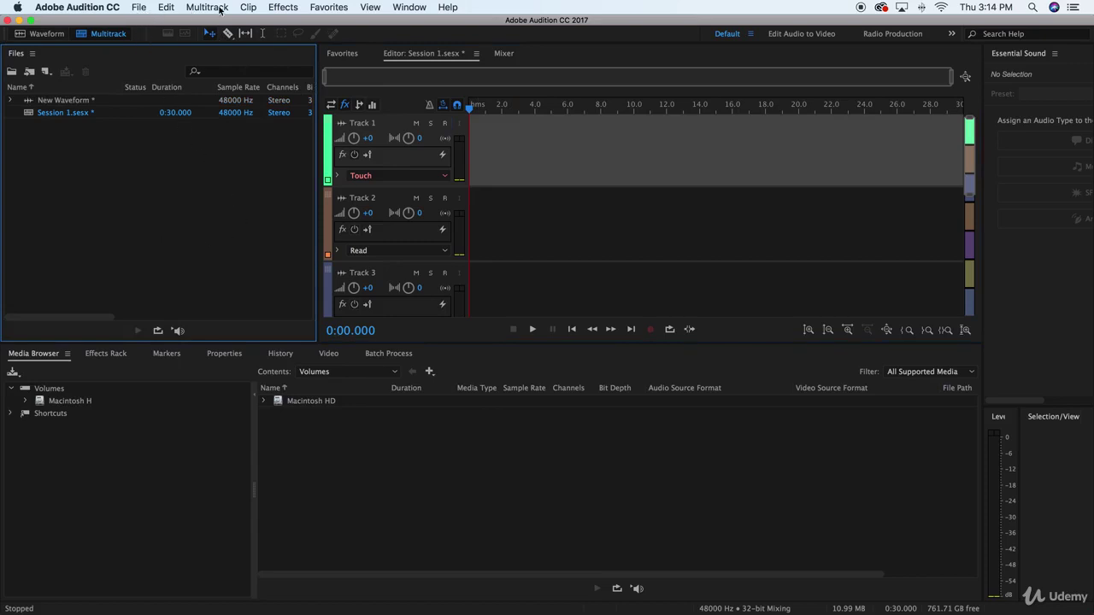
pyautogui.click(250, 8)
pyautogui.click(249, 7)
pyautogui.click(283, 8)
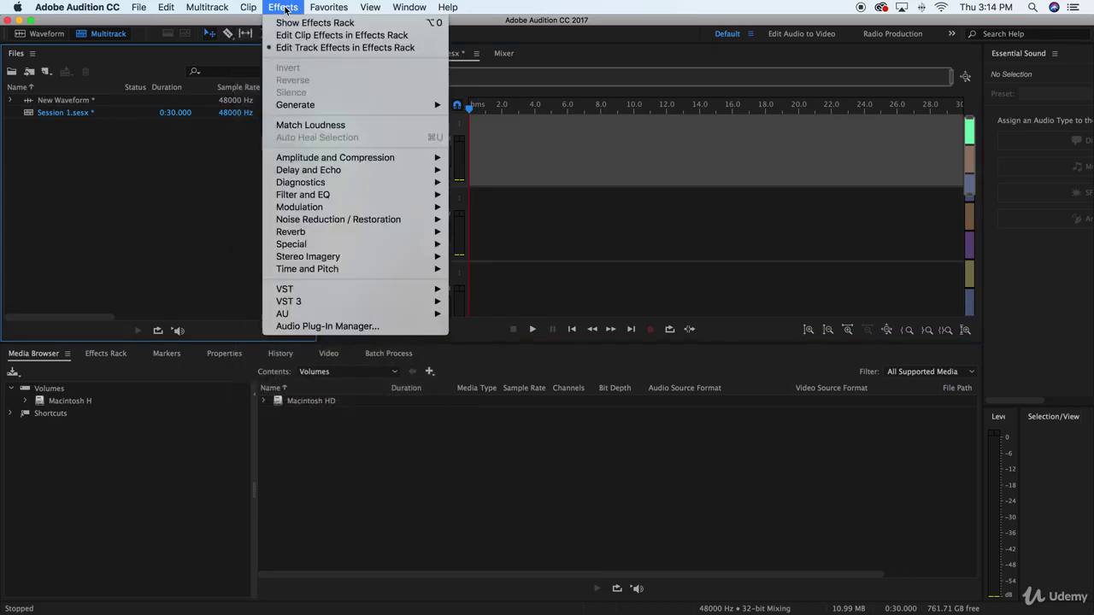
pyautogui.click(284, 10)
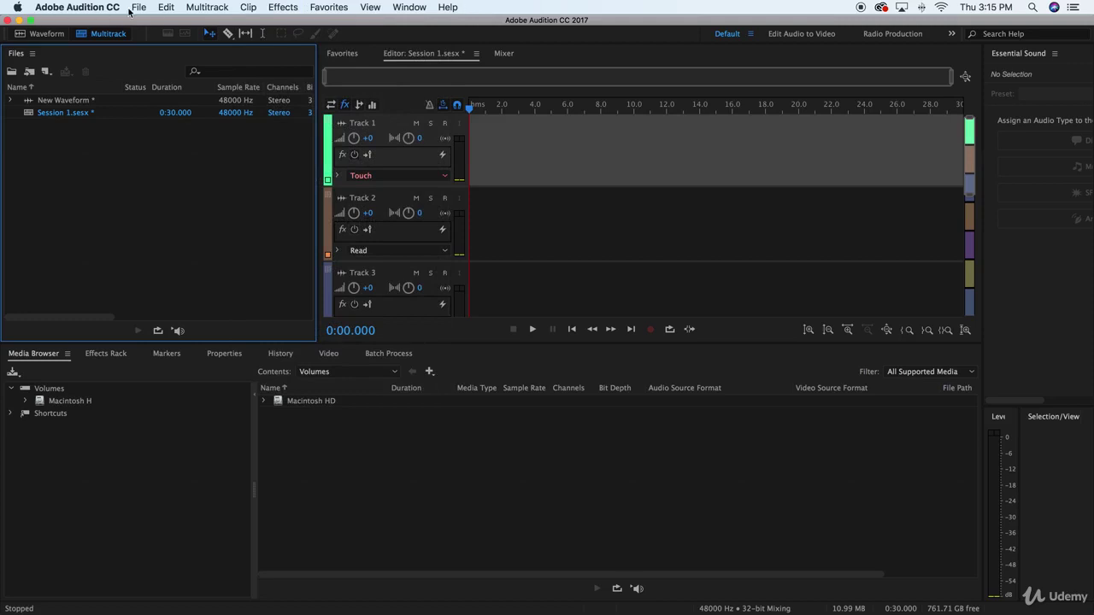